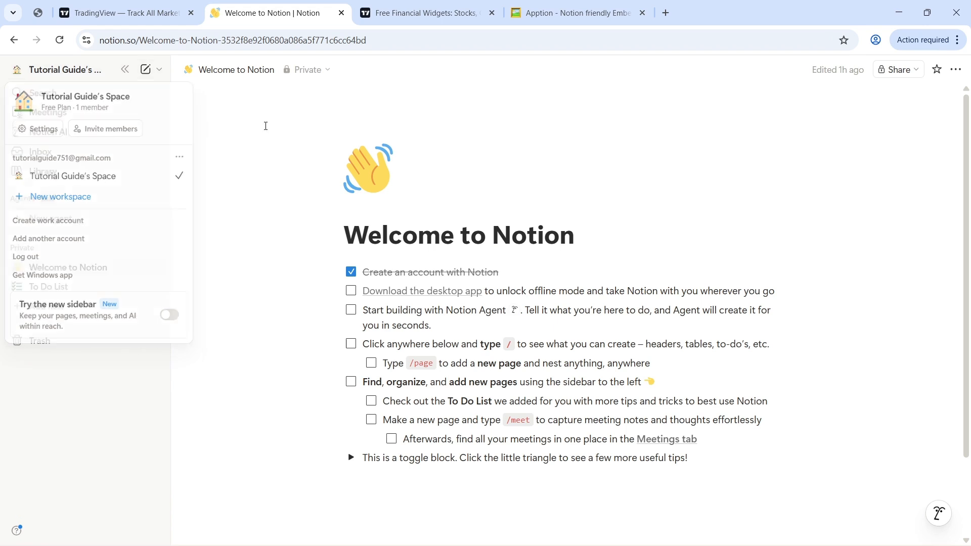
Create a new private page titled "TradingView Widget" and go to its empty body
left_click(146, 71)
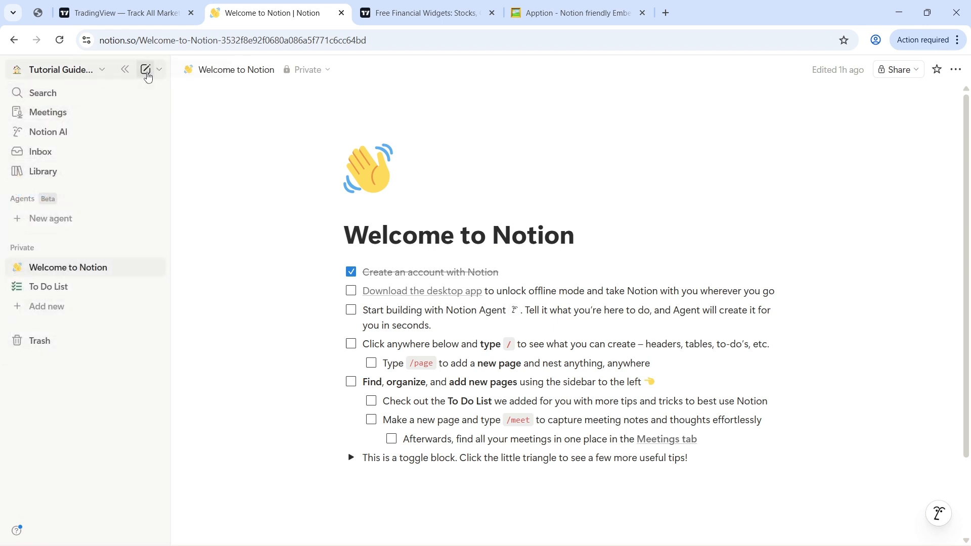
type("Trad")
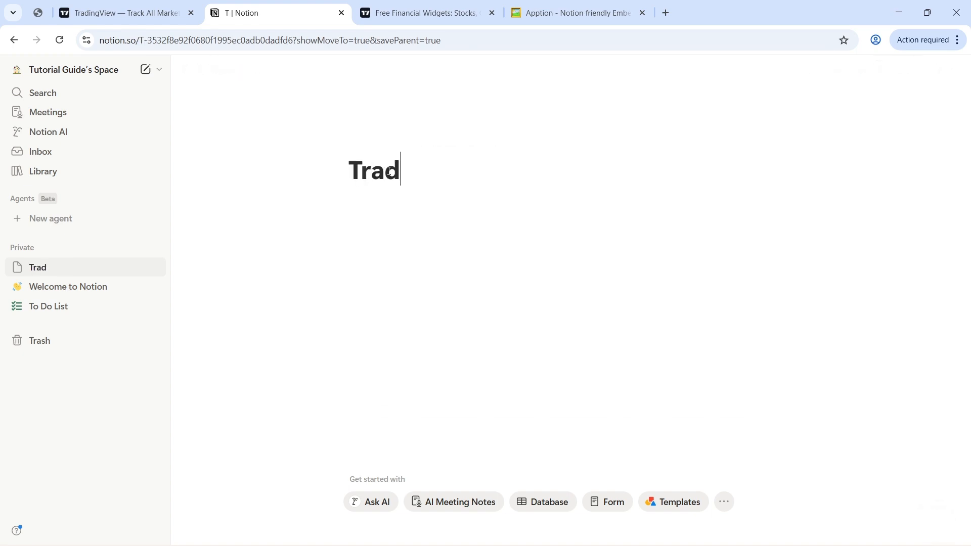
type("ingView ")
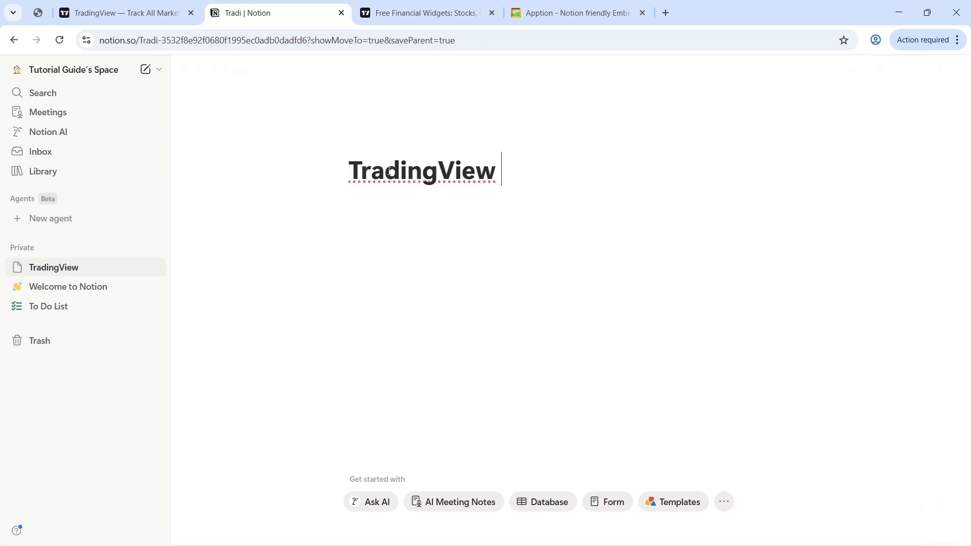
type("Widget")
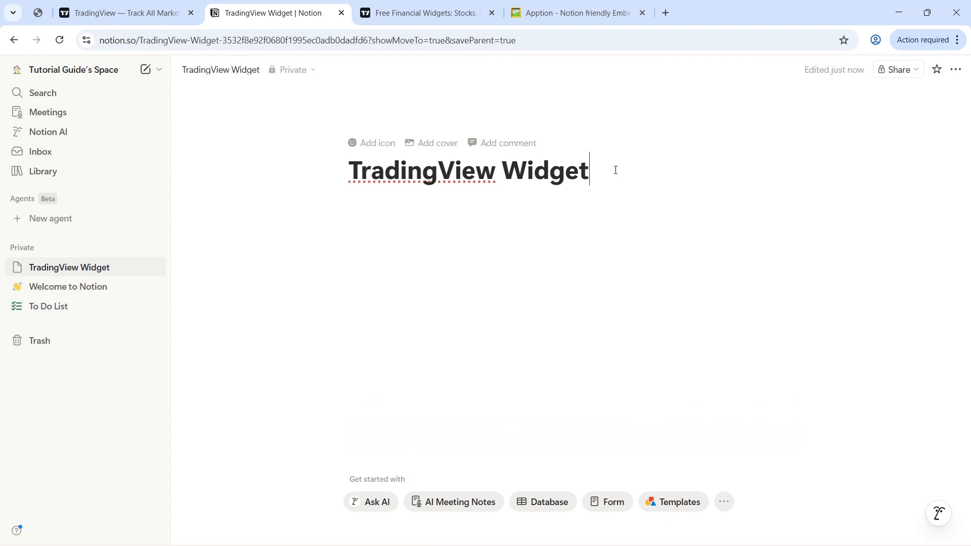
left_click_drag(615, 170, 329, 169)
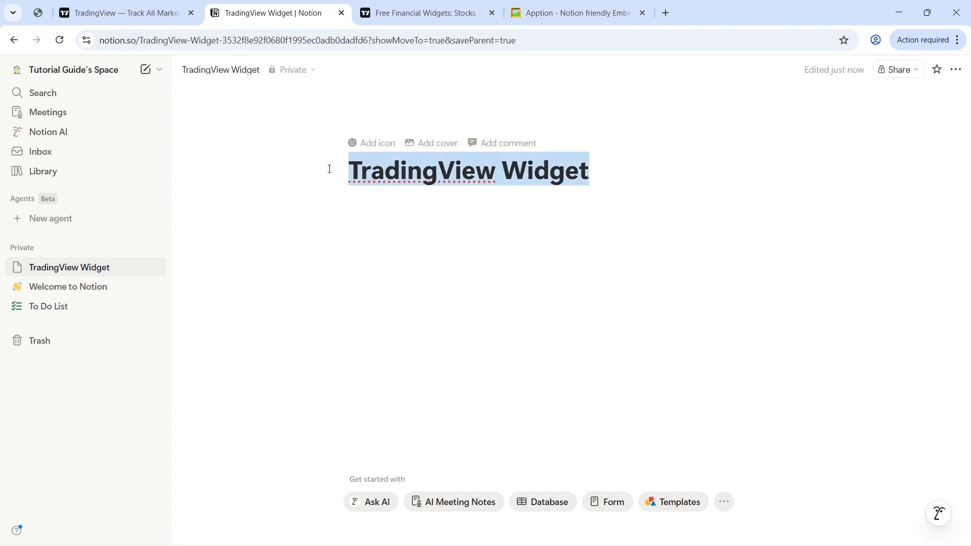
left_click(317, 241)
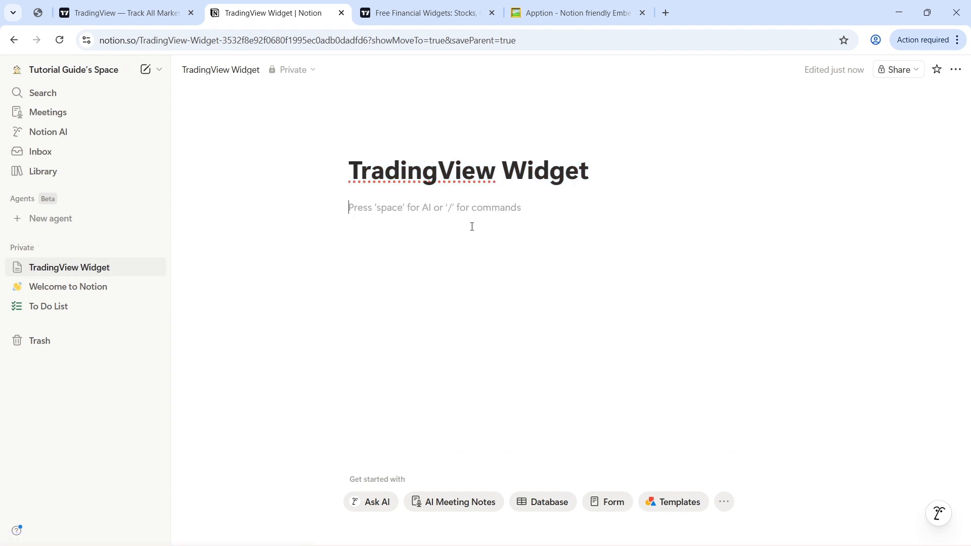
Switch to the TradingView widgets page and open the Advanced Chart widget's configuration
key("ctrl+Tab")
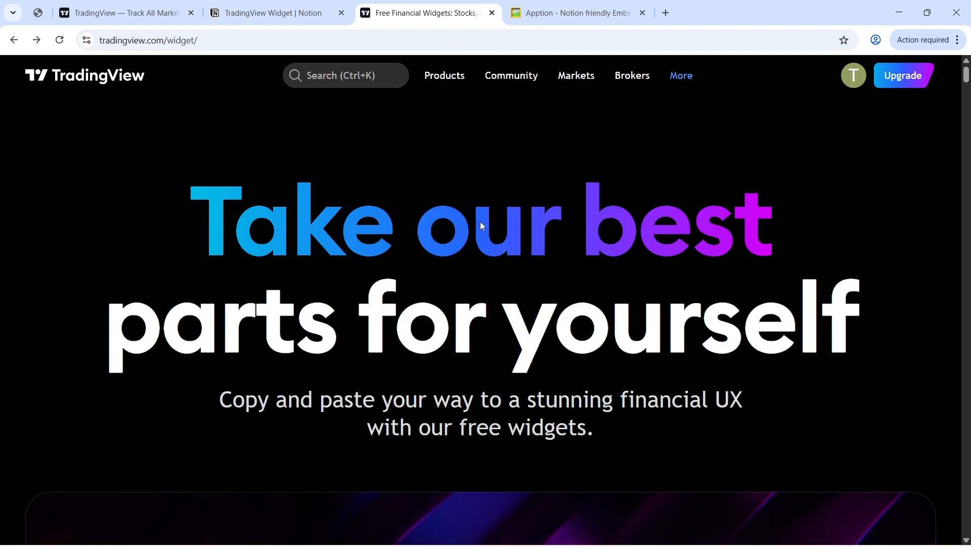
left_click(152, 40)
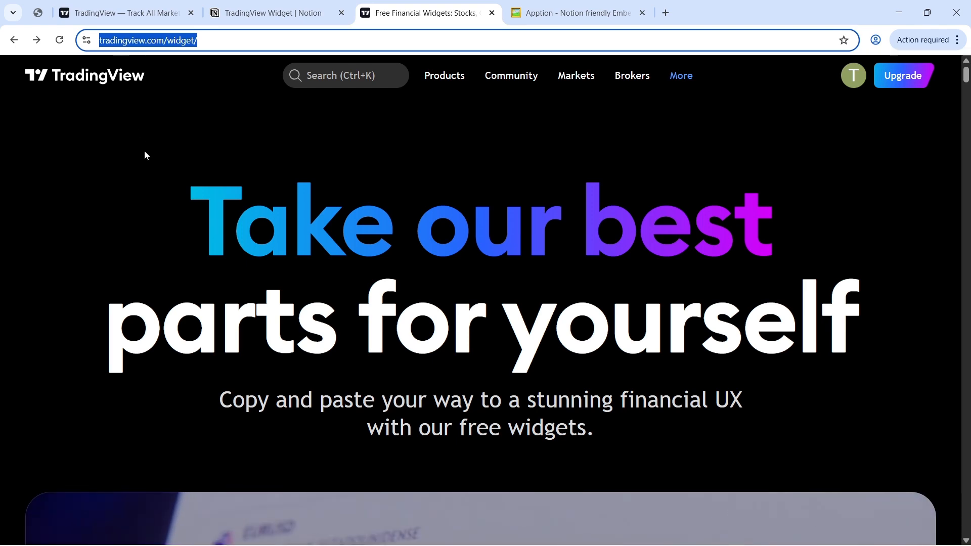
scroll(145, 154, "down", 10)
scroll(145, 155, "down", 8)
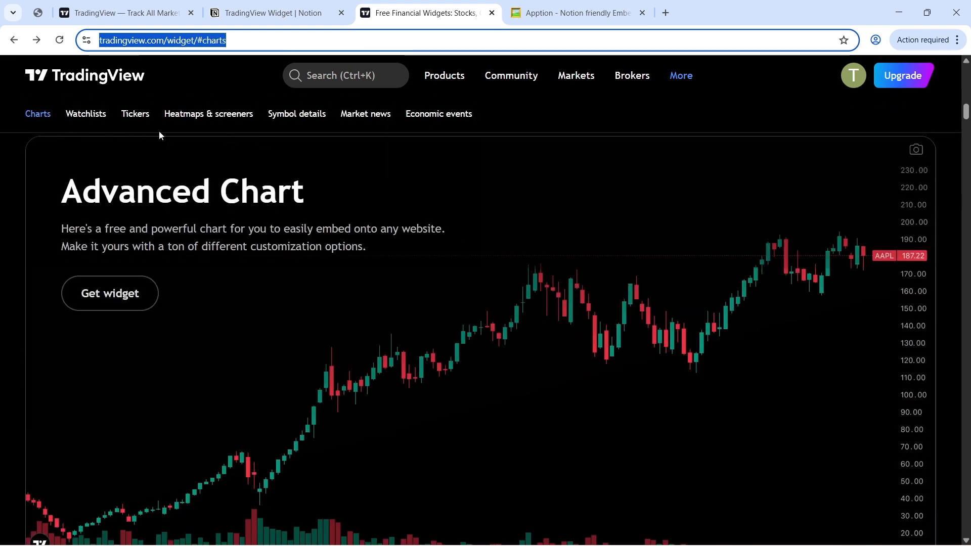
left_click_drag(333, 181, 62, 184)
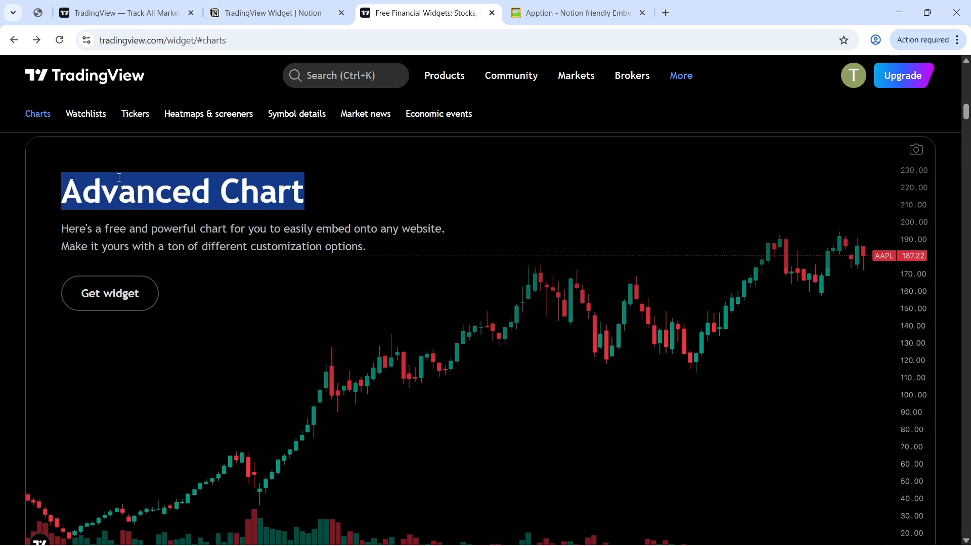
left_click(101, 301)
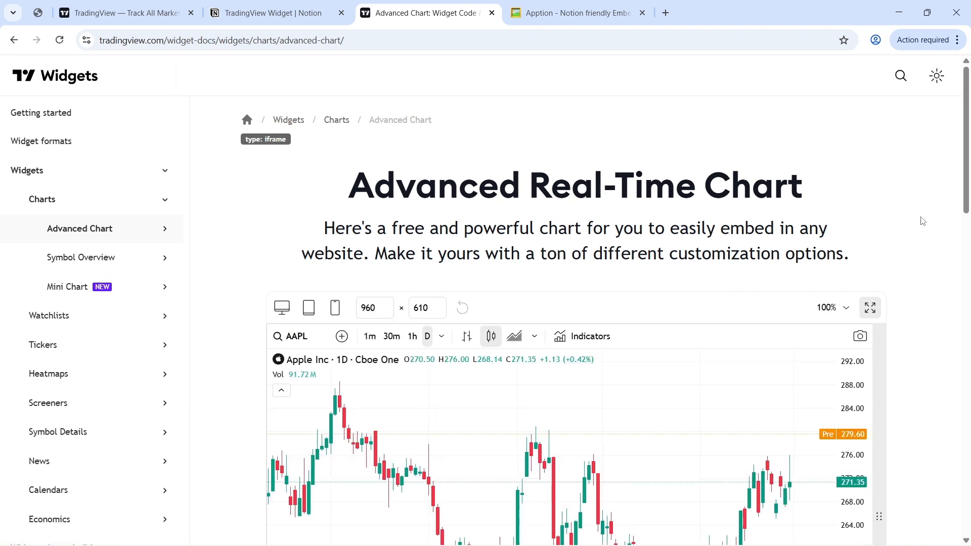
Set the widget's default symbol to the NASDAQ-listed TSLA
left_click_drag(967, 184, 961, 371)
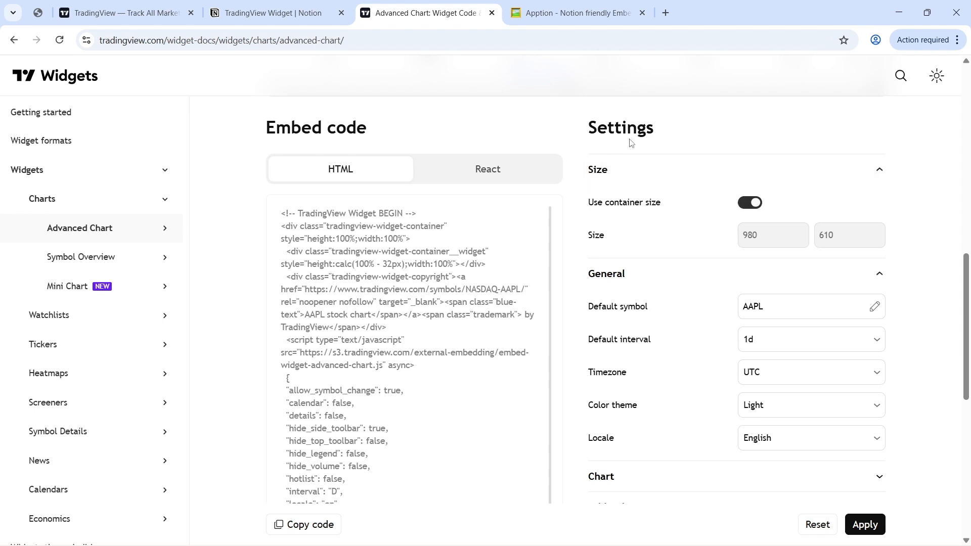
left_click(869, 312)
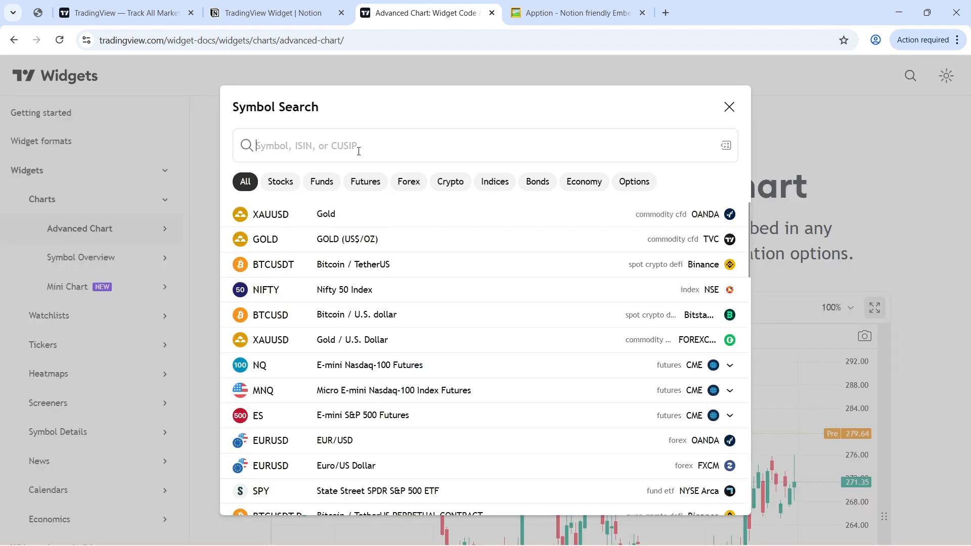
type("N")
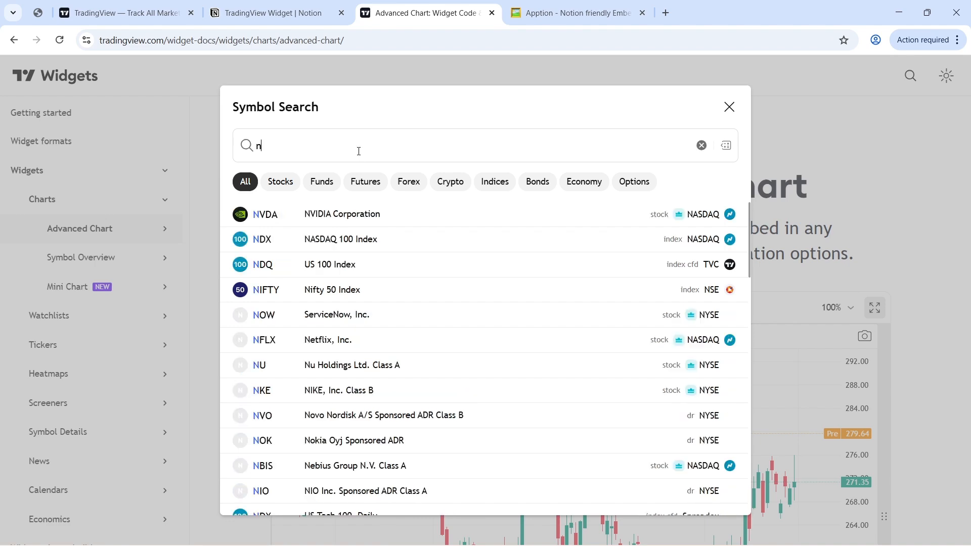
key("BackSpace")
type("NASDAQ TSLA")
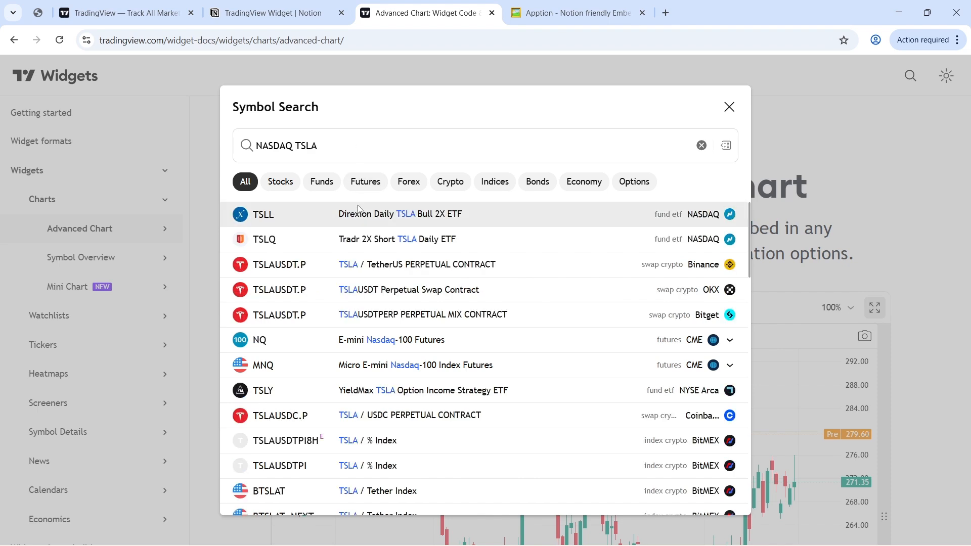
key("BackSpace")
type(":")
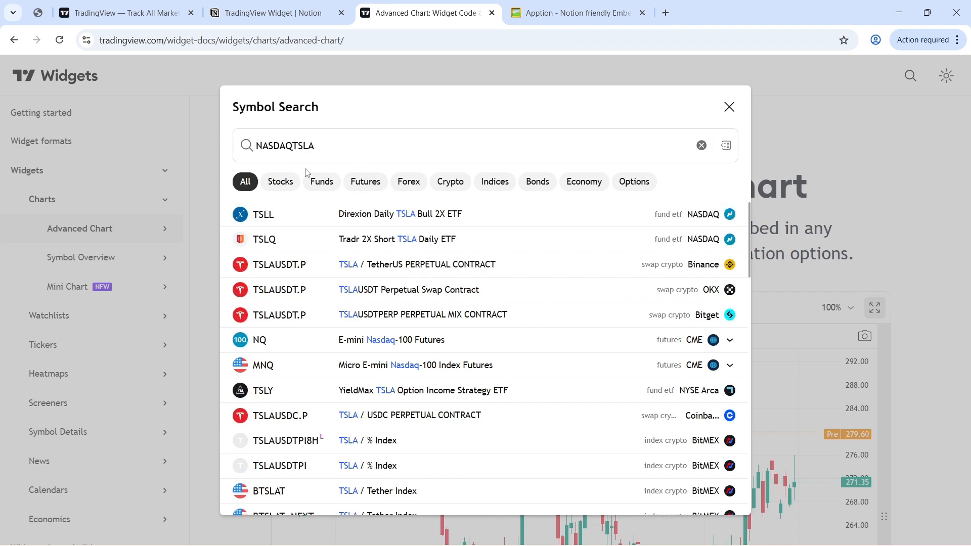
left_click(327, 217)
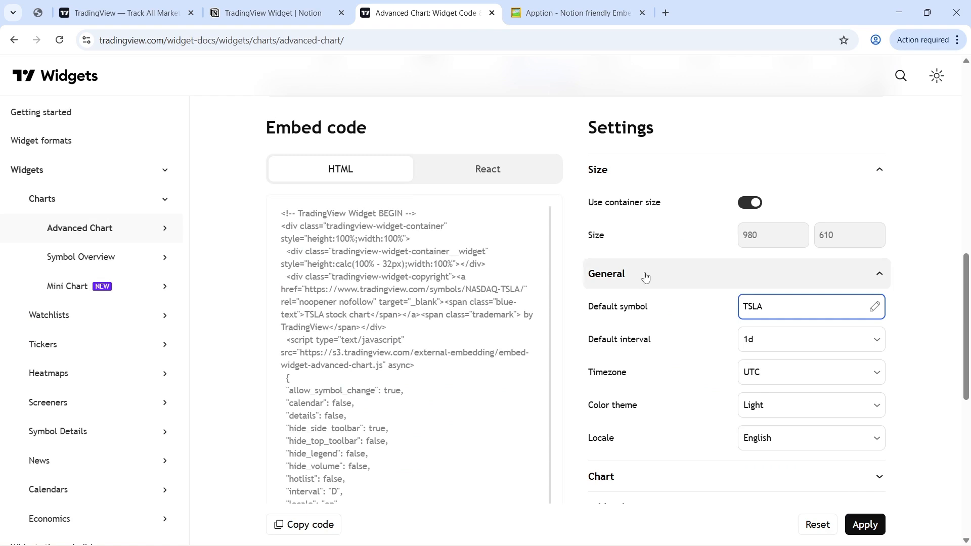
Try the Dark color theme for the widget and return it to Light
left_click(788, 407)
left_click(756, 451)
left_click(769, 414)
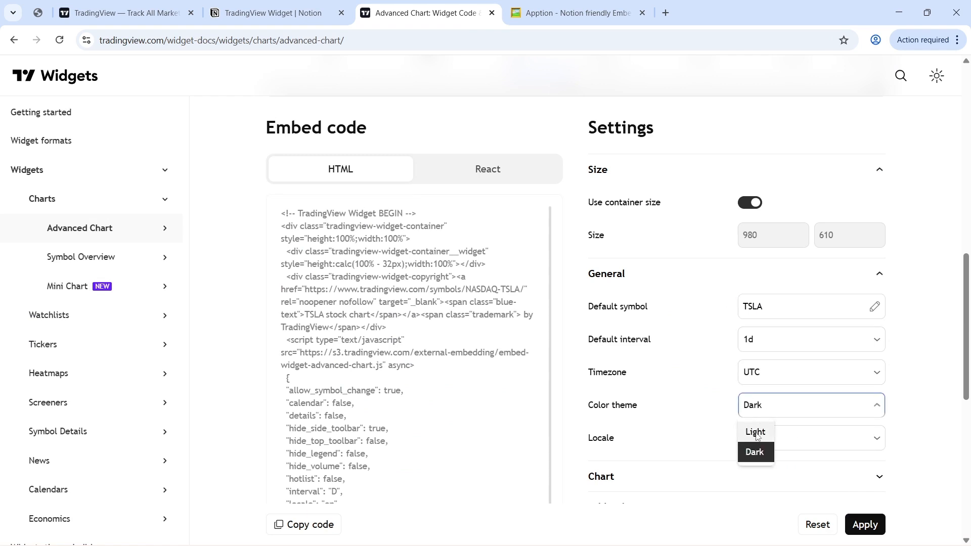
left_click(756, 428)
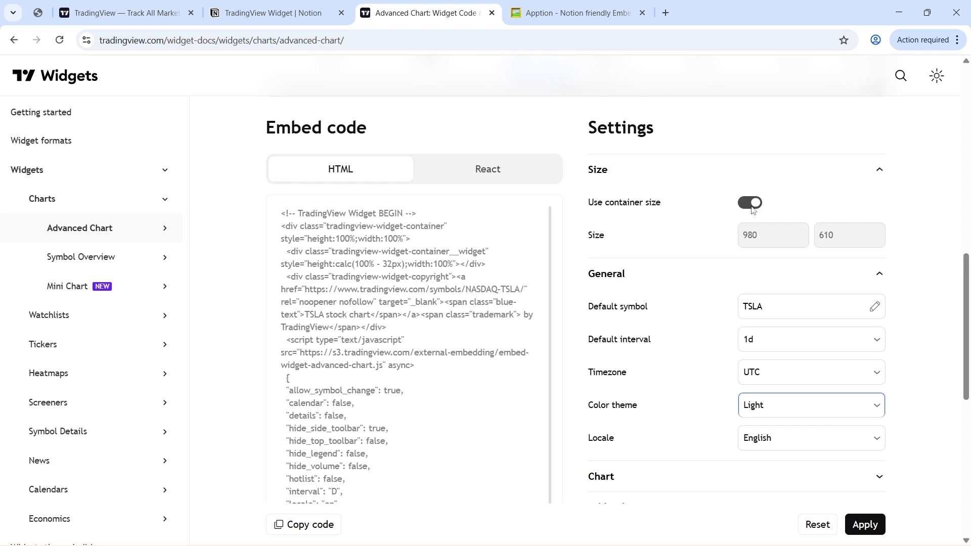
Apply the widget settings and view the refreshed chart preview
scroll(753, 210, "down", 5)
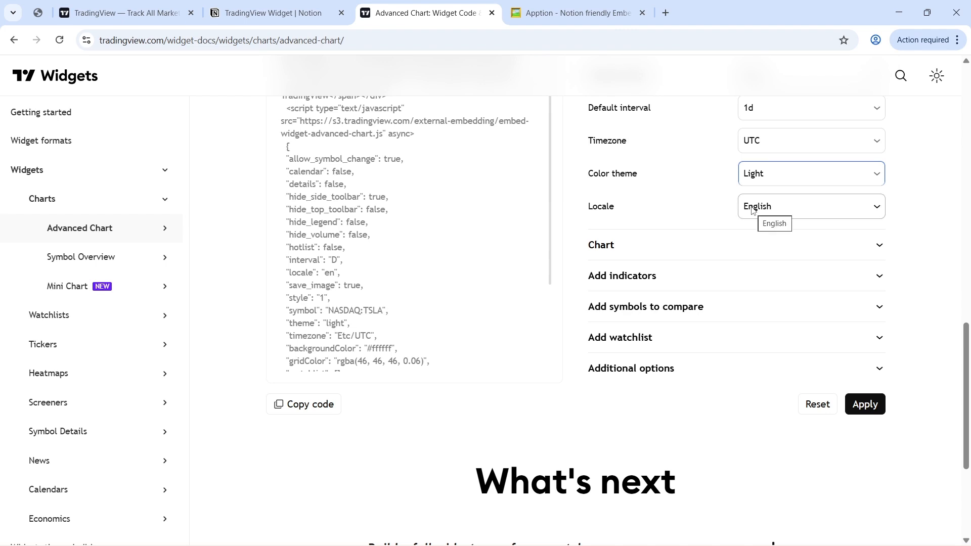
scroll(753, 210, "up", 5)
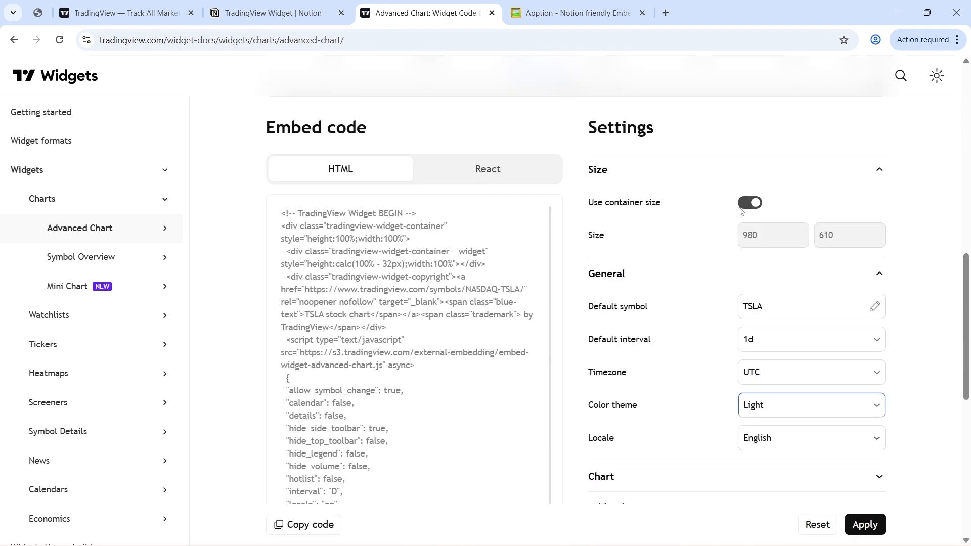
left_click(864, 524)
scroll(631, 352, "down", 6)
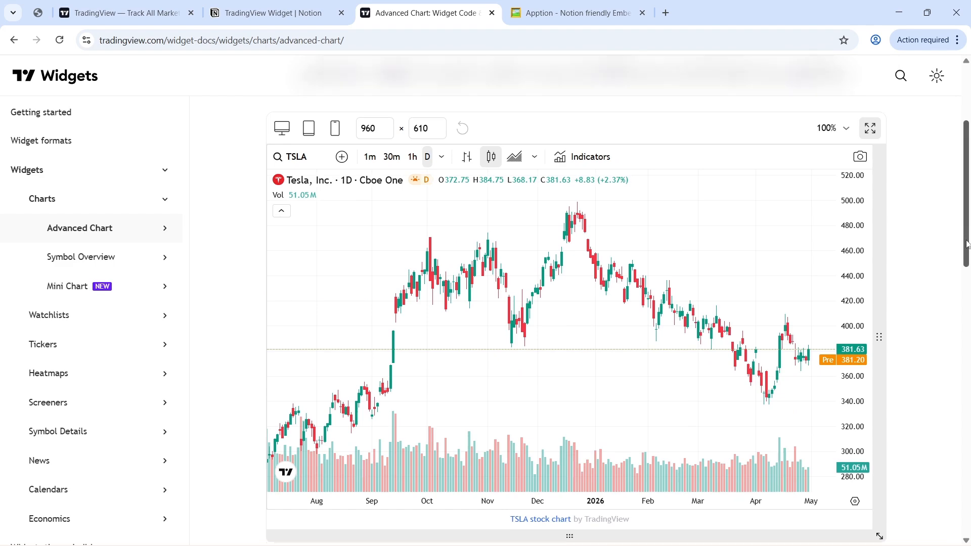
Copy the HTML embed code of the TSLA Advanced Chart widget
left_click_drag(960, 245, 960, 388)
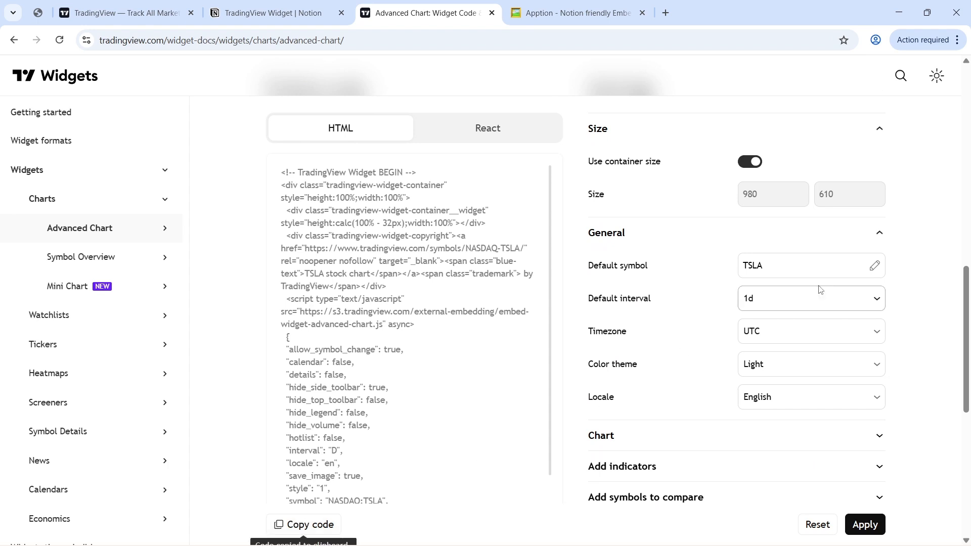
left_click_drag(966, 289, 965, 294)
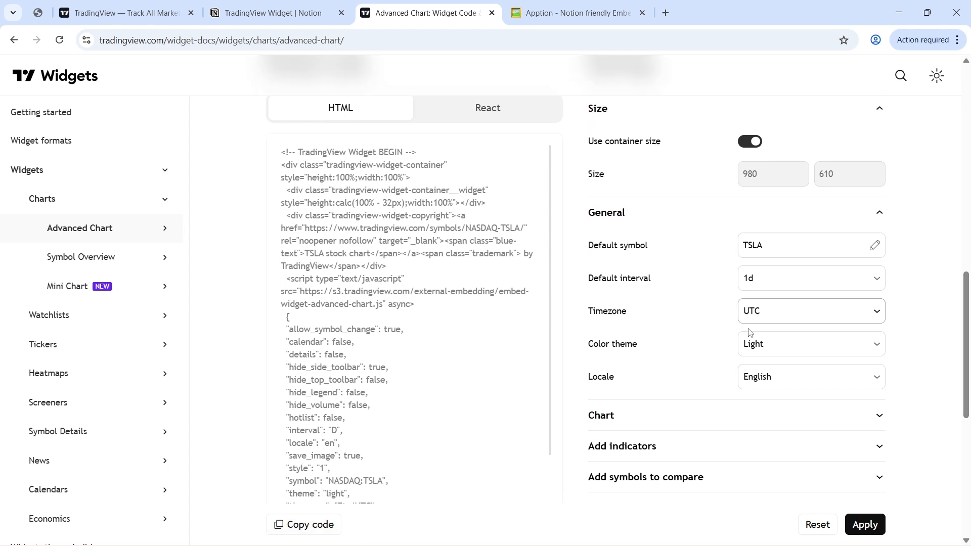
left_click(333, 523)
scroll(326, 500, "down", 4)
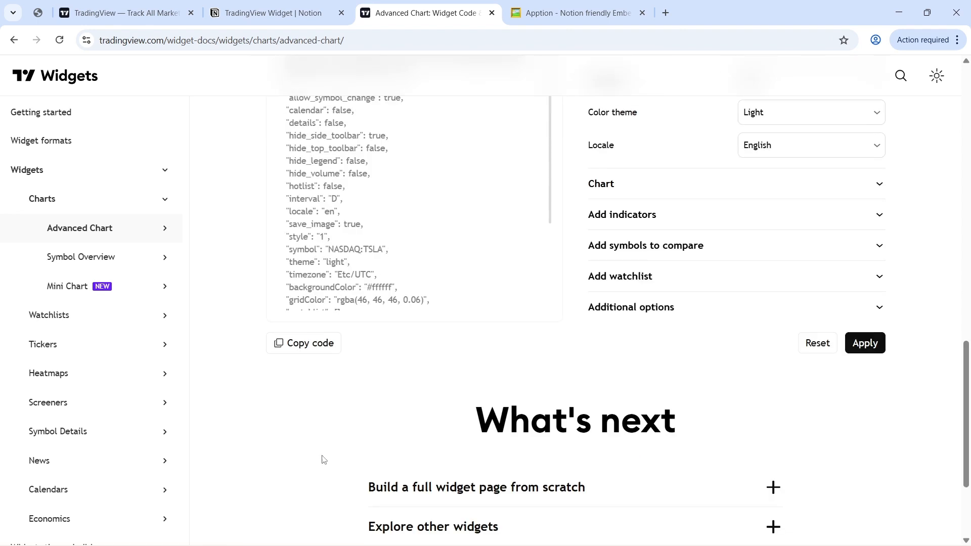
left_click(321, 343)
scroll(317, 370, "up", 3)
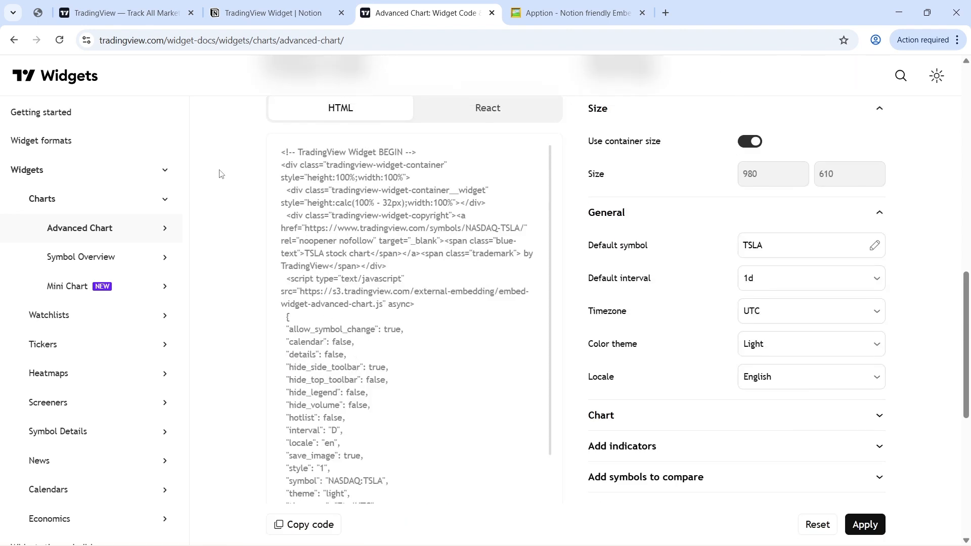
Switch to the Apption.co site, view the account dashboard and return to the widget app listing
key("ctrl+Tab")
left_click(107, 40)
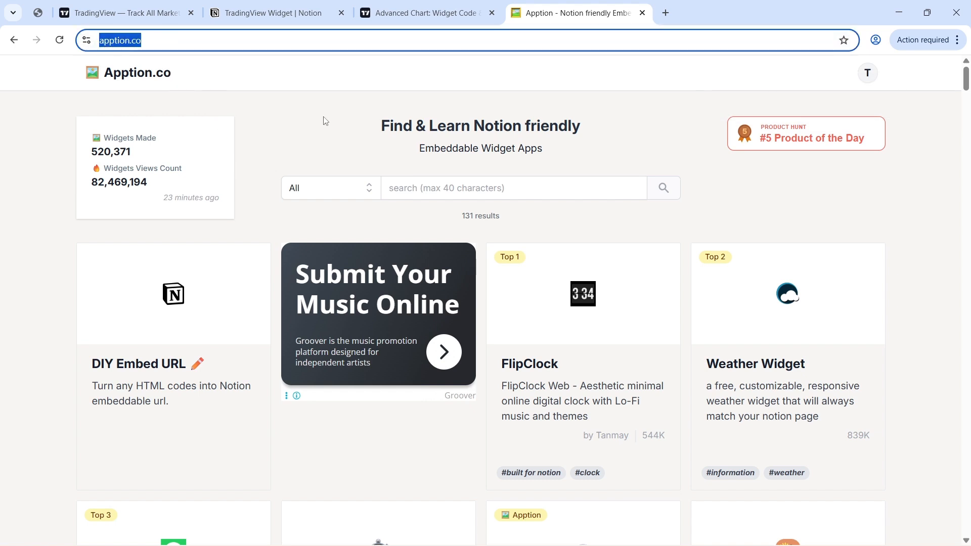
left_click(311, 140)
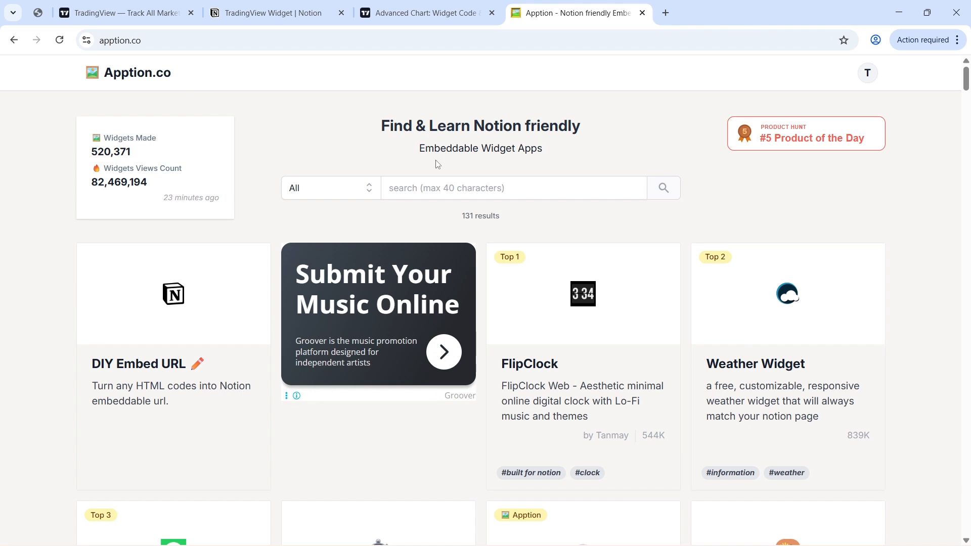
left_click(867, 73)
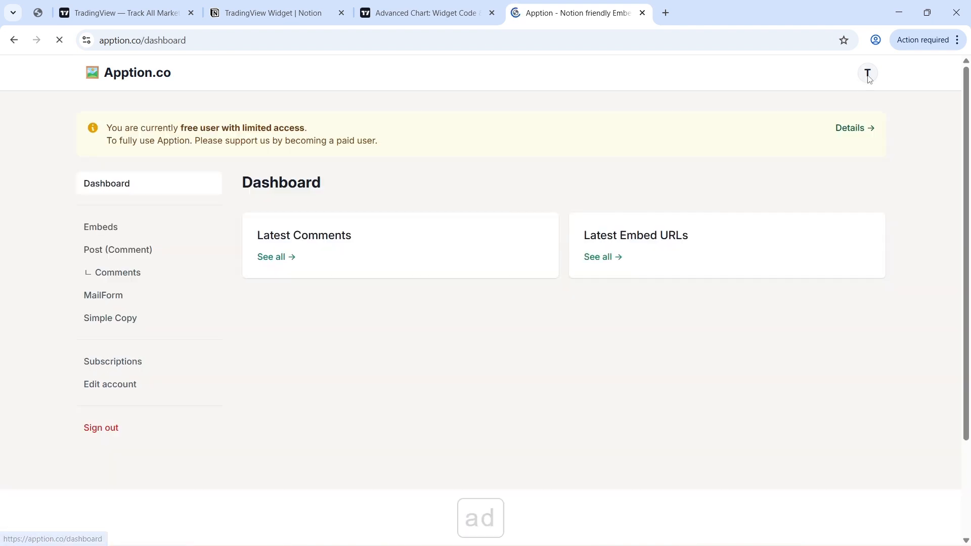
left_click(14, 40)
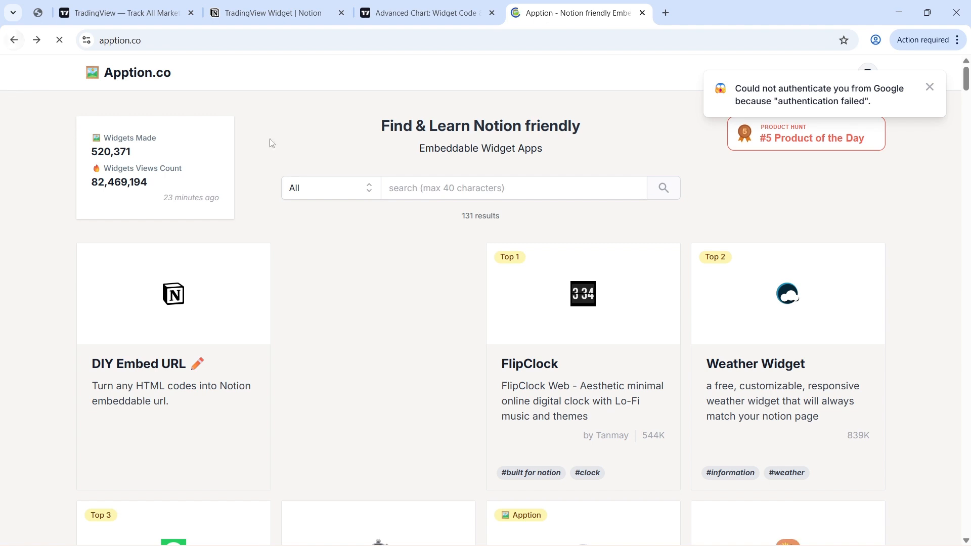
Search the Notion-friendly widget apps for "TSLA Chart"
left_click(464, 188)
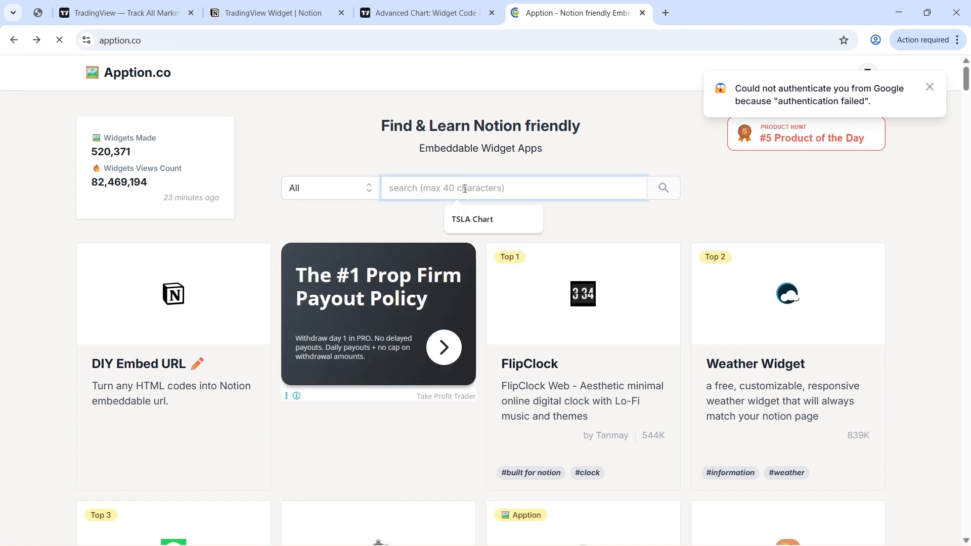
left_click(471, 220)
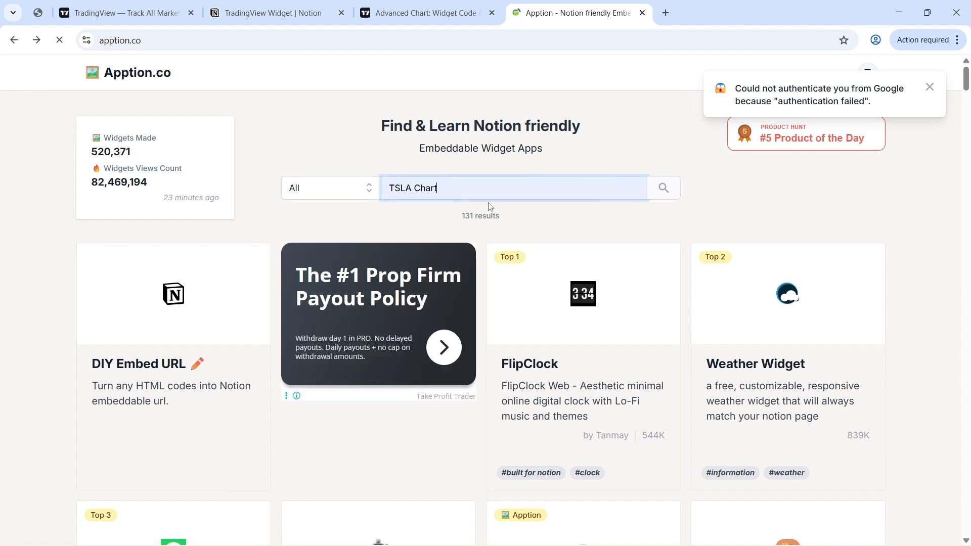
left_click(661, 190)
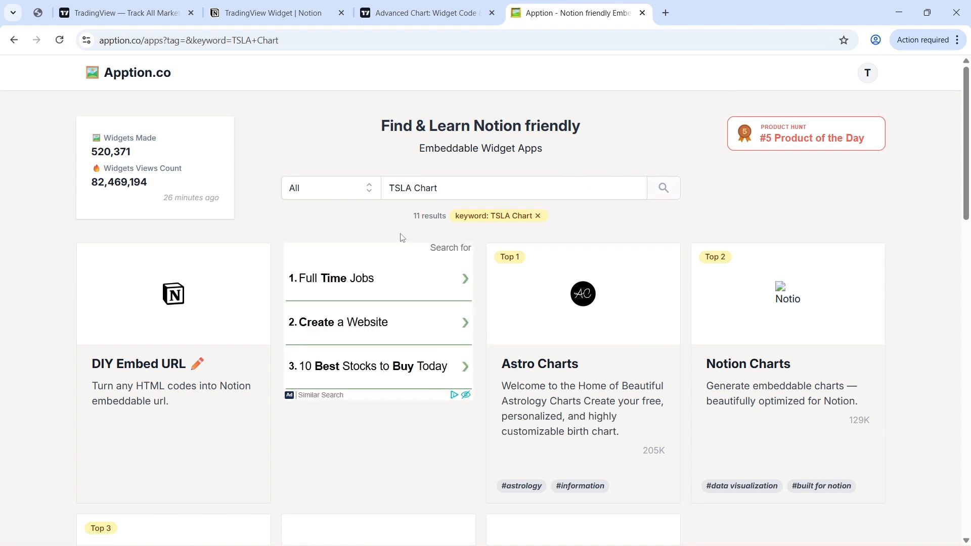
Open the DIY Embed URL form, paste the copied TradingView widget code as the HTML code and name the embed TSLA
left_click(174, 280)
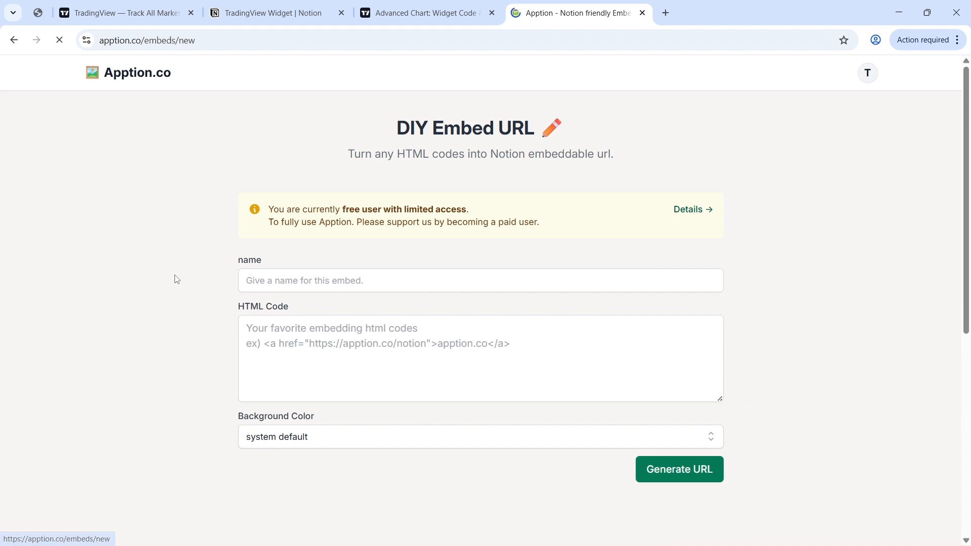
left_click(354, 273)
left_click(328, 347)
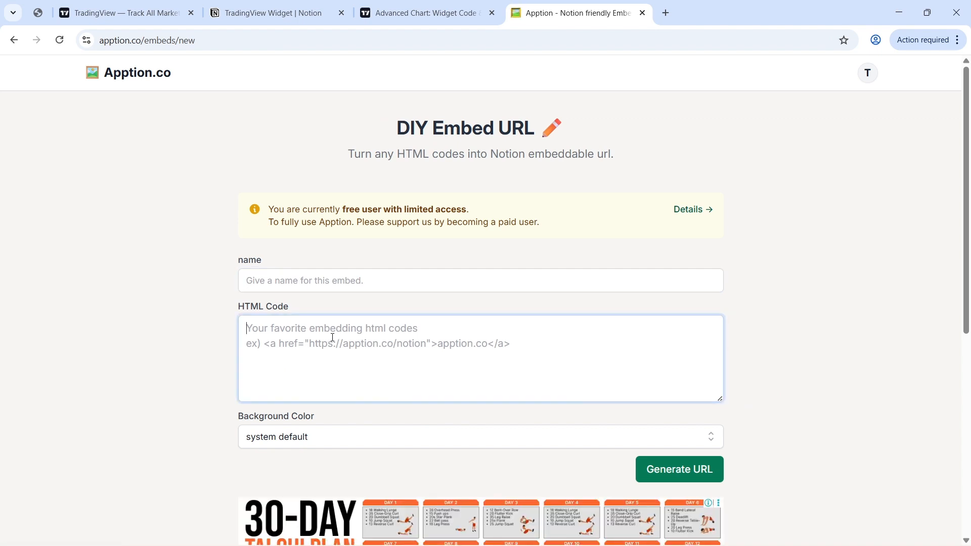
key("ctrl+v")
scroll(335, 354, "up", 10)
left_click(325, 281)
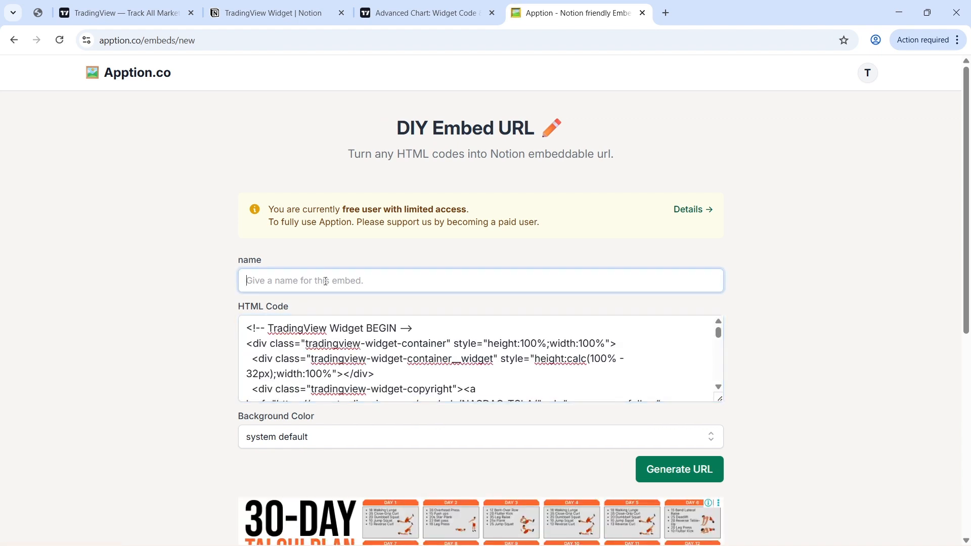
type("t")
Set the embed's background color to light and generate its URL
left_click(356, 436)
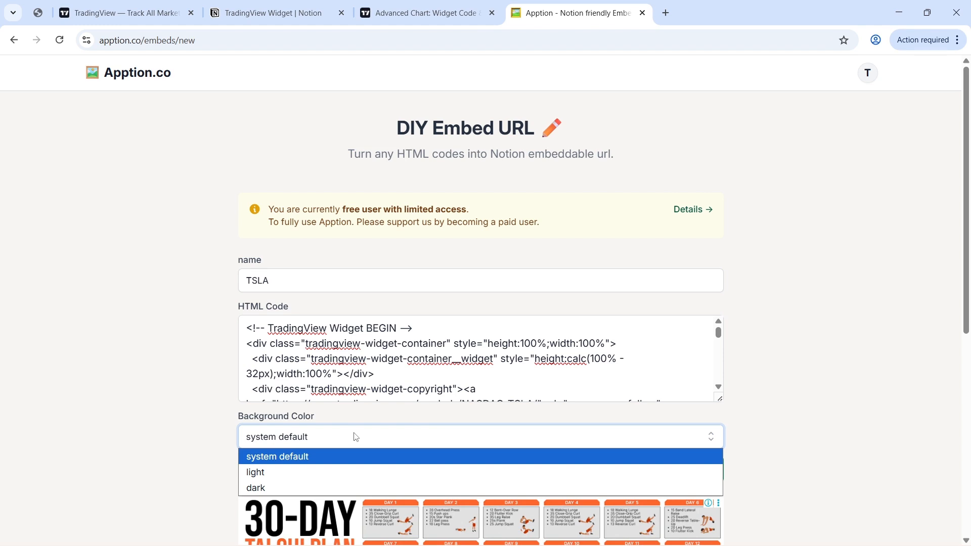
left_click(359, 473)
left_click(311, 439)
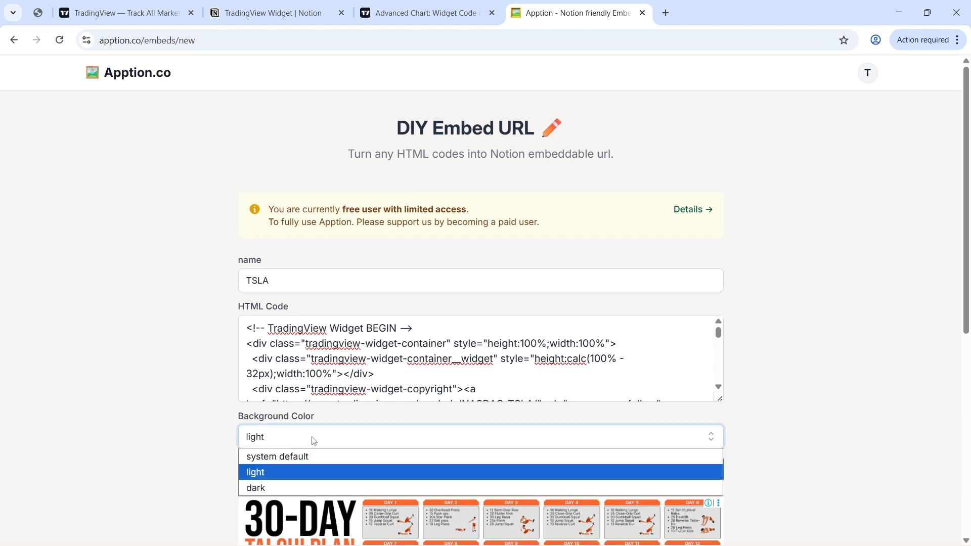
left_click(308, 439)
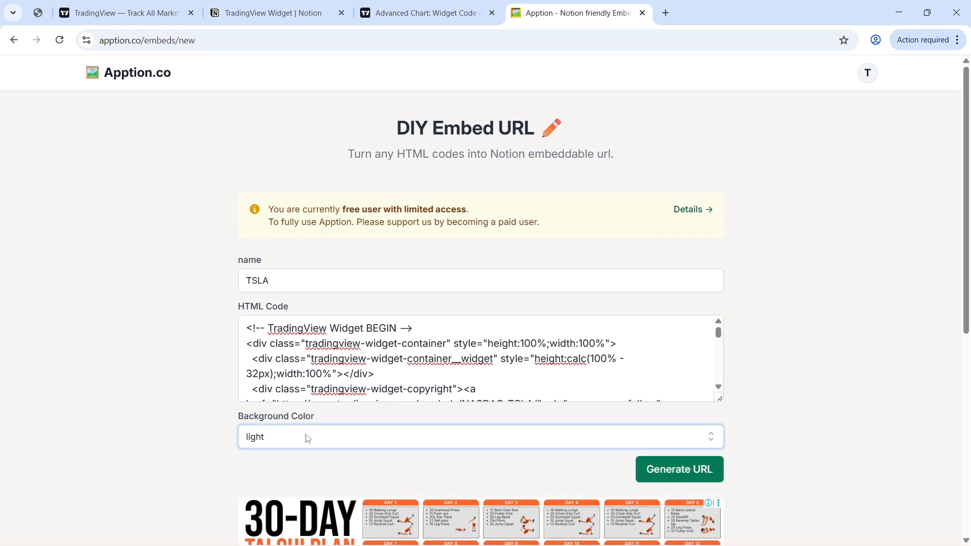
left_click(696, 468)
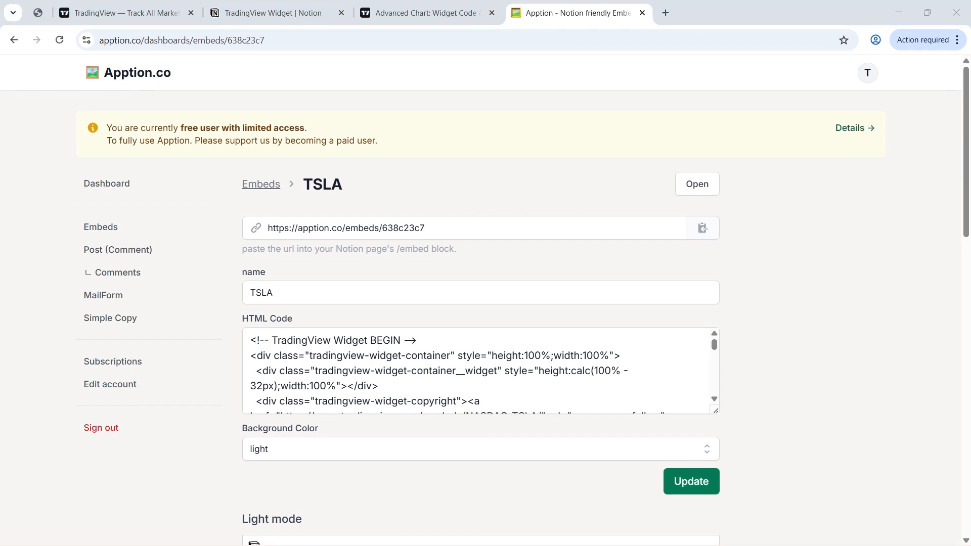
Copy the generated embed URL, switch to Notion and embed the link in an Embed block on the TradingView Widget page
left_click_drag(475, 234, 264, 229)
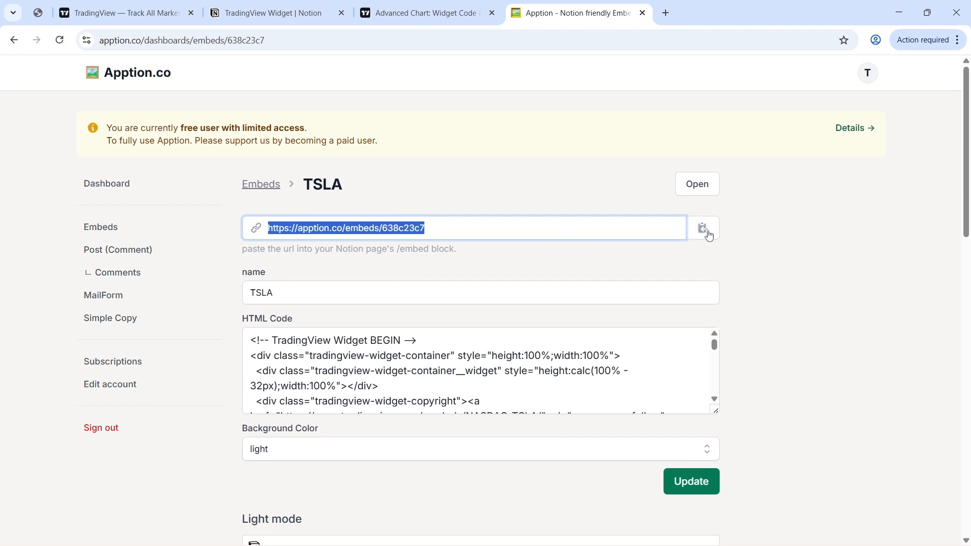
left_click(273, 13)
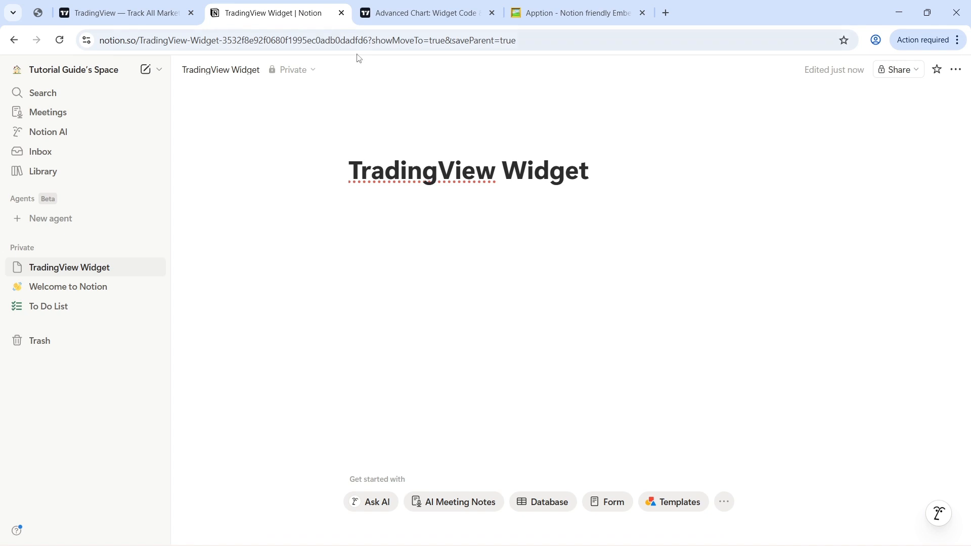
left_click(387, 224)
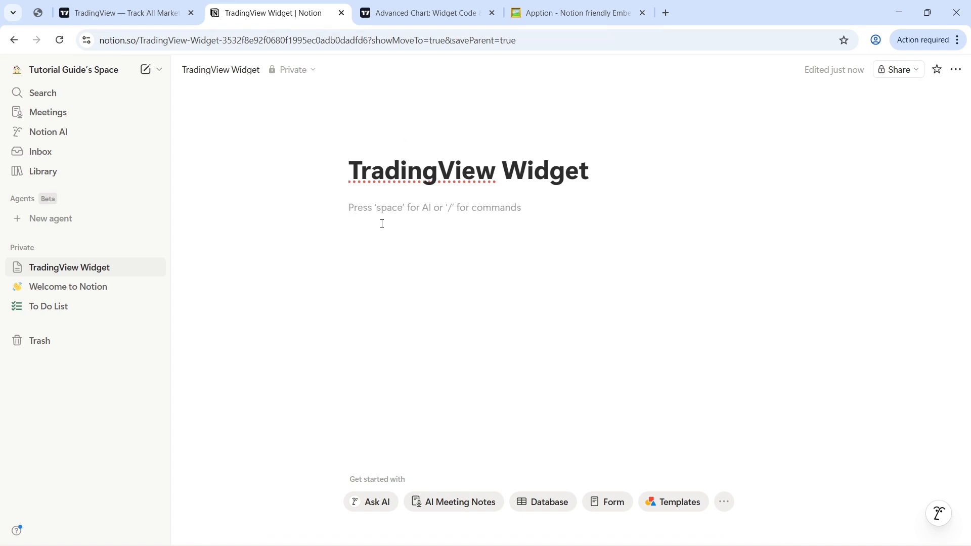
type("/EMBED")
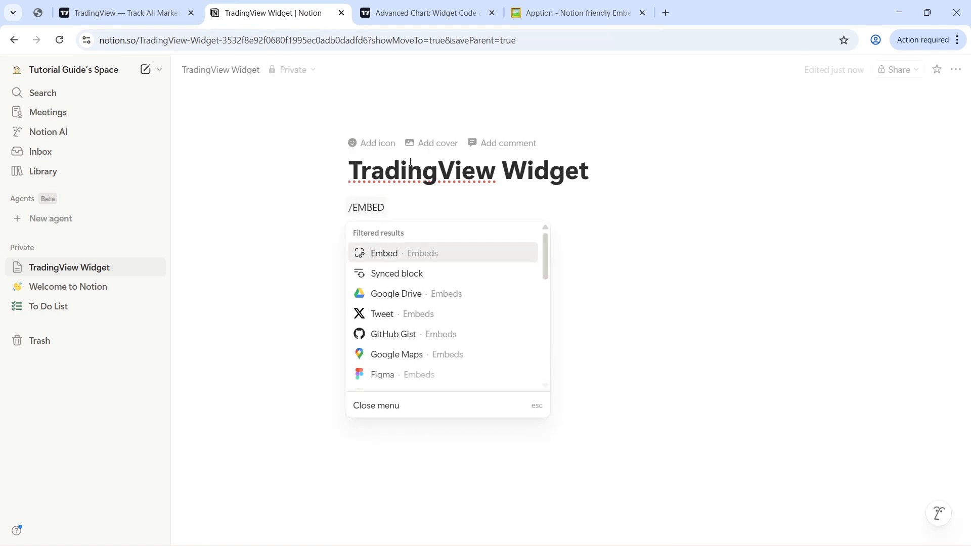
left_click(424, 263)
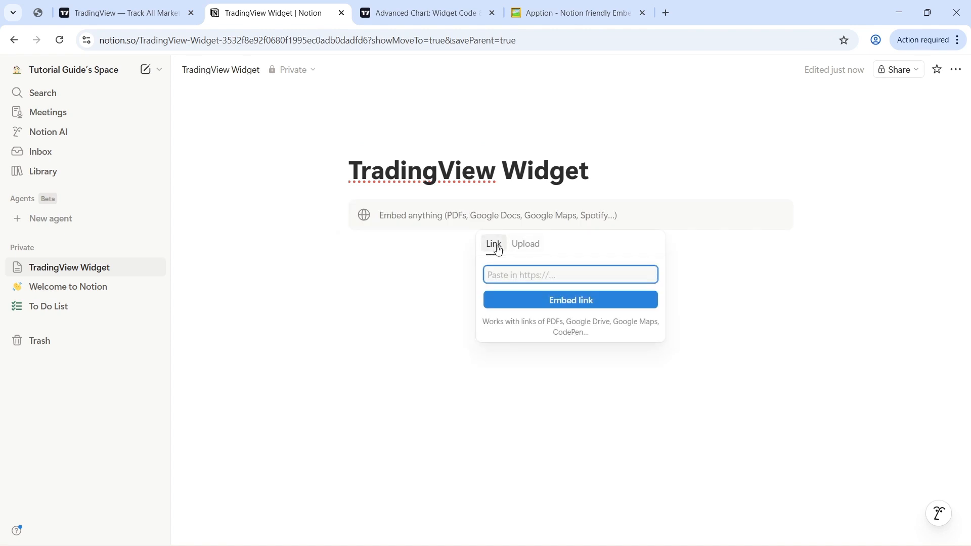
key("ctrl+v")
triple_click(528, 277)
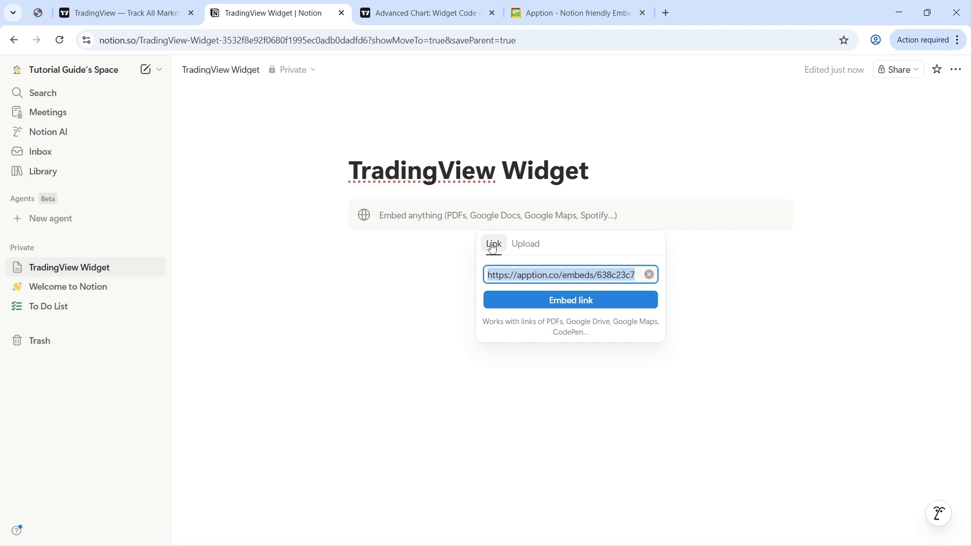
left_click(556, 300)
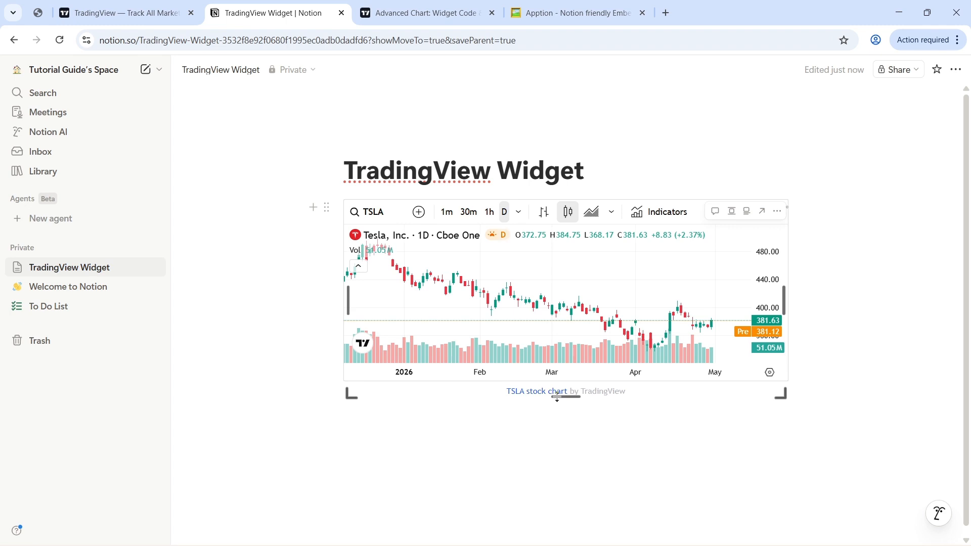
Resize the embedded TSLA chart on the page to be slightly wider and considerably taller
left_click_drag(557, 397, 558, 415)
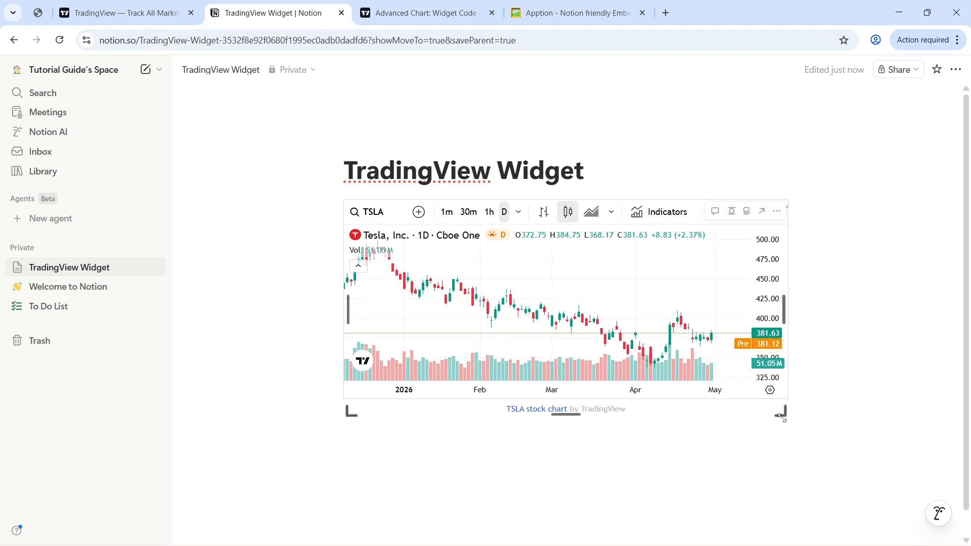
left_click_drag(781, 415, 830, 489)
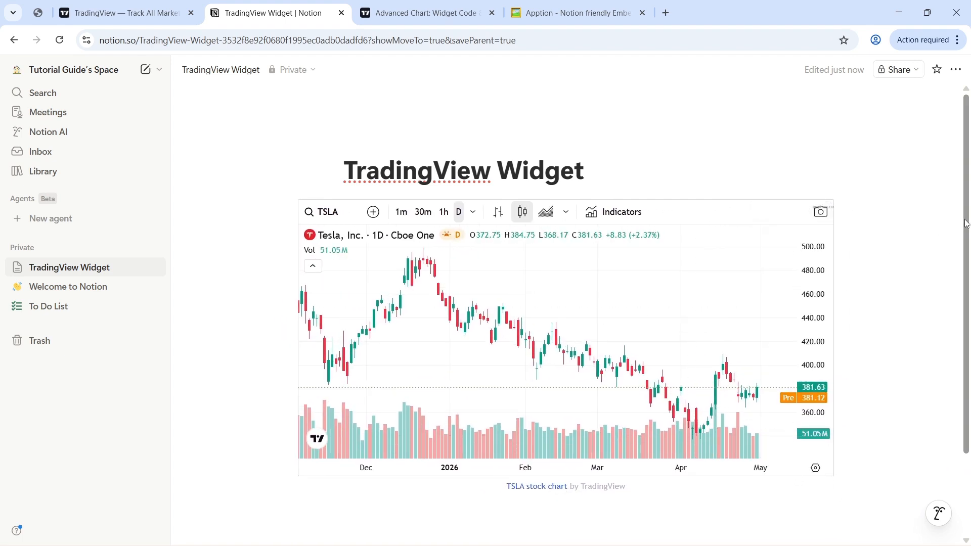
scroll(967, 244, "down", 1)
scroll(967, 245, "down", 1)
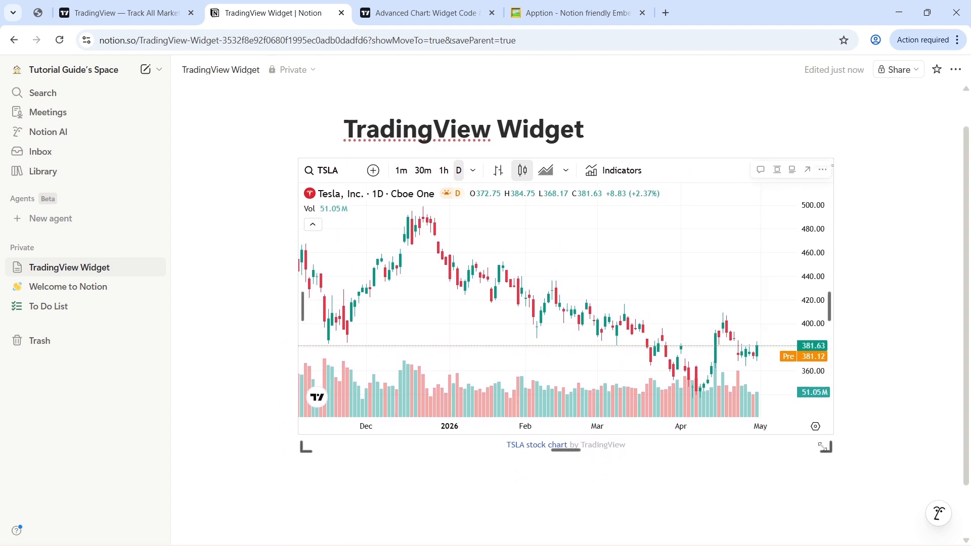
left_click_drag(827, 465, 825, 524)
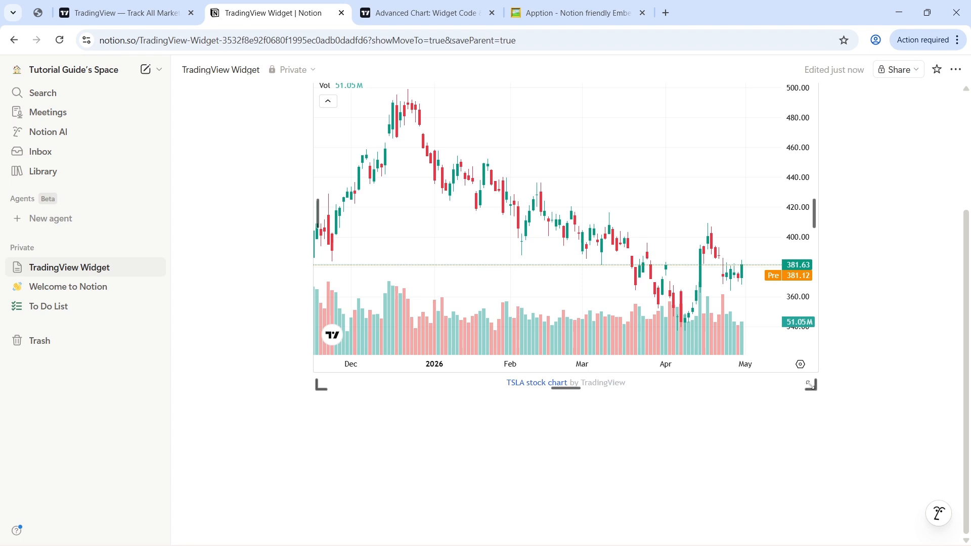
left_click_drag(811, 385, 796, 385)
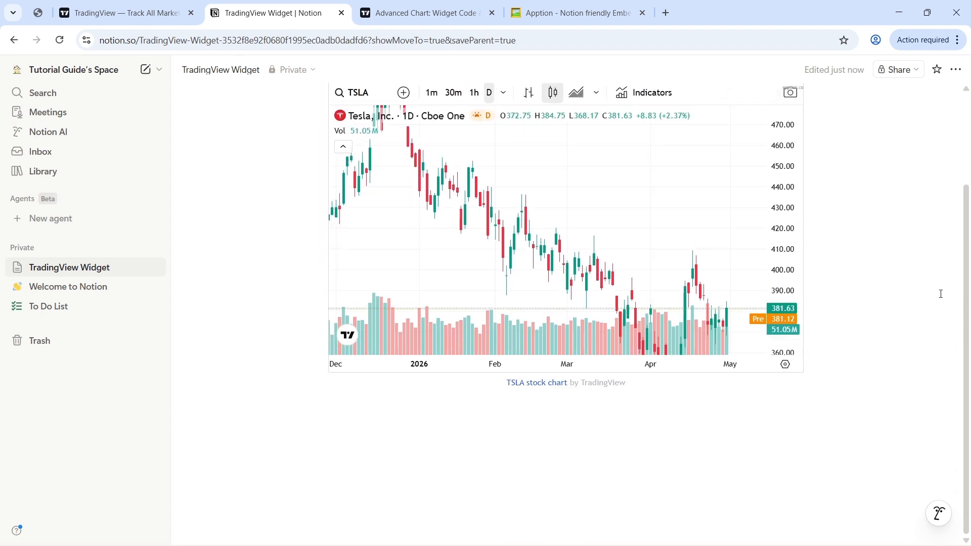
scroll(966, 278, "up", 1)
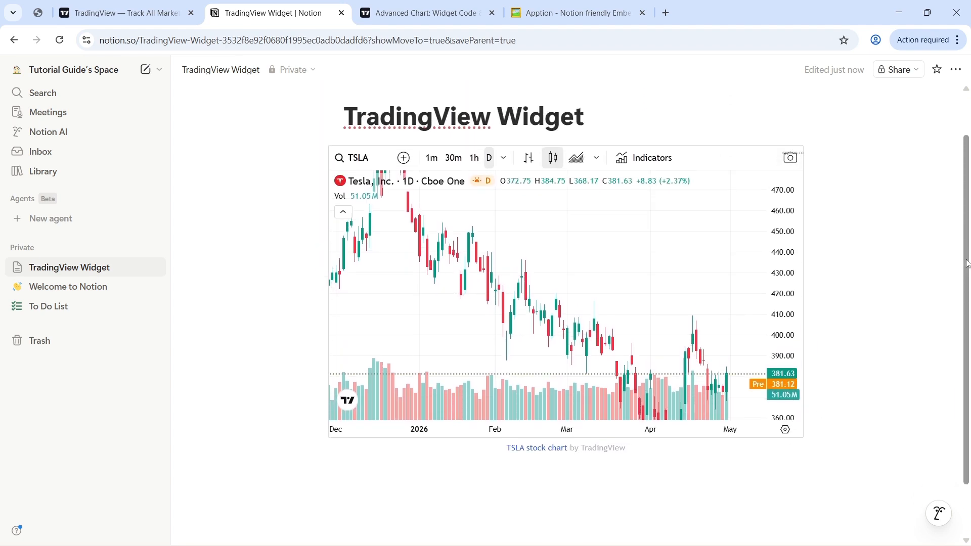